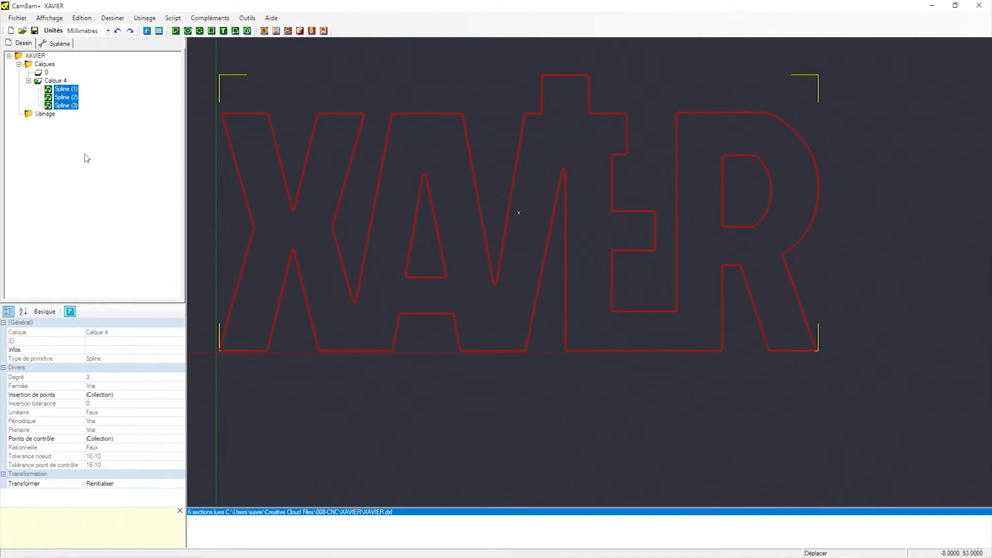
Set the machining style library to Standard-mm and the tool library to Default-mm
left_click(39, 115)
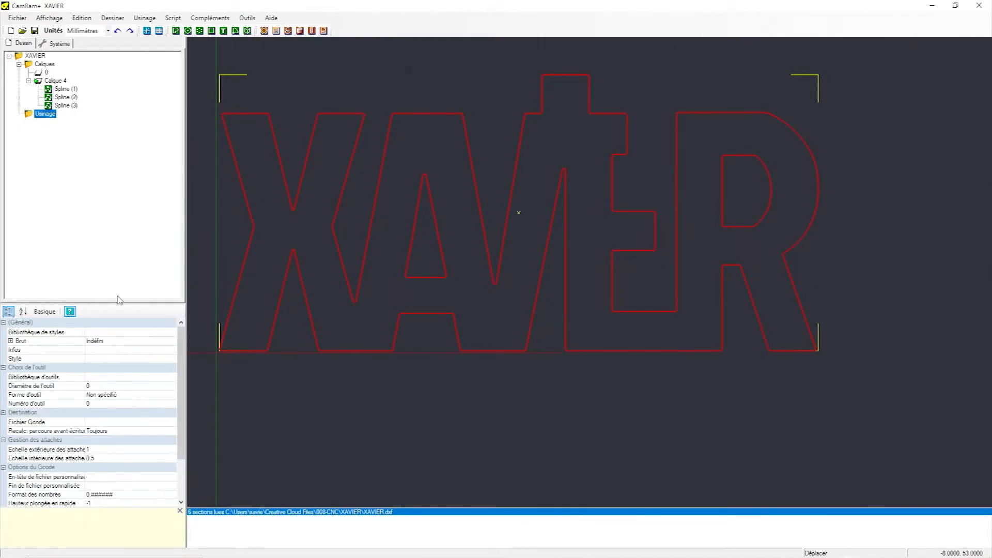
left_click(152, 334)
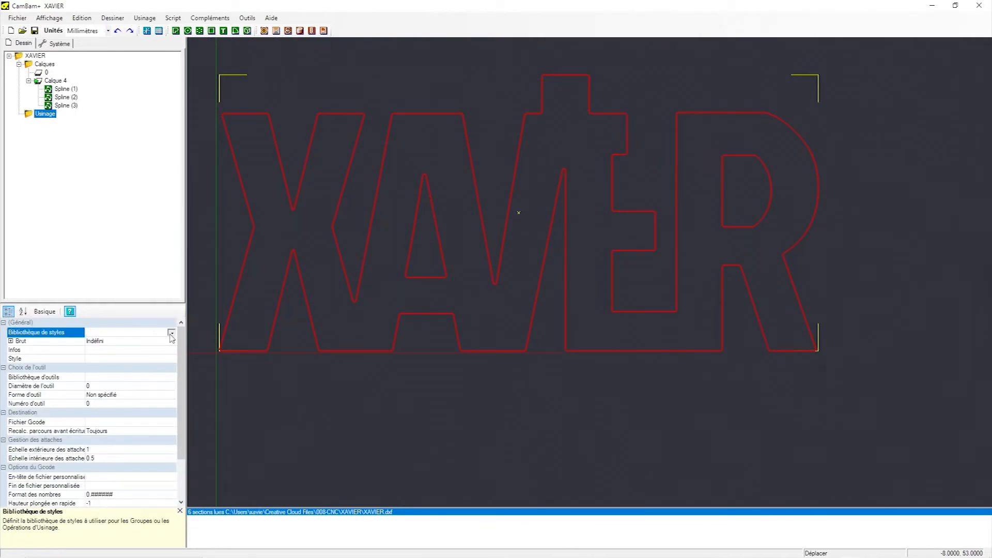
left_click(171, 334)
left_click(154, 345)
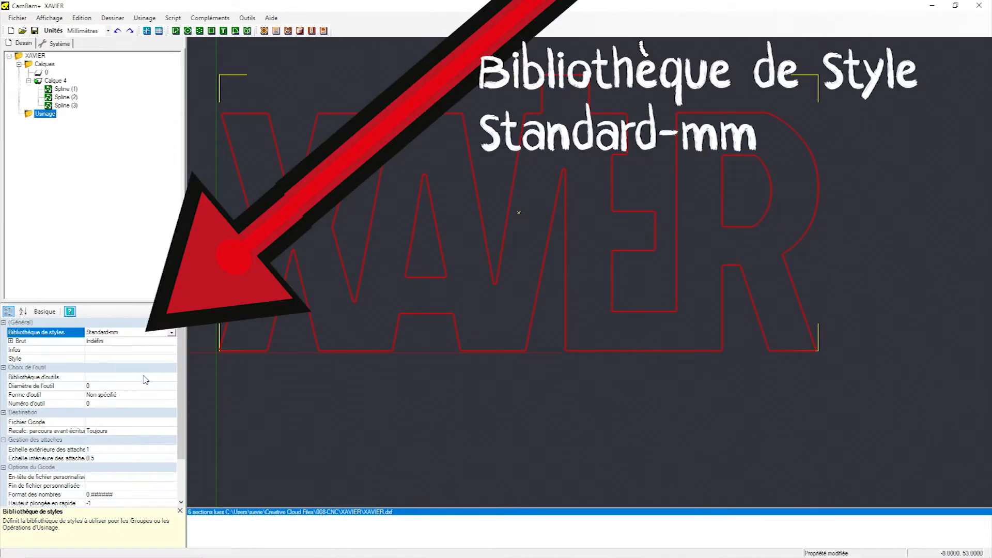
left_click(145, 376)
left_click(171, 377)
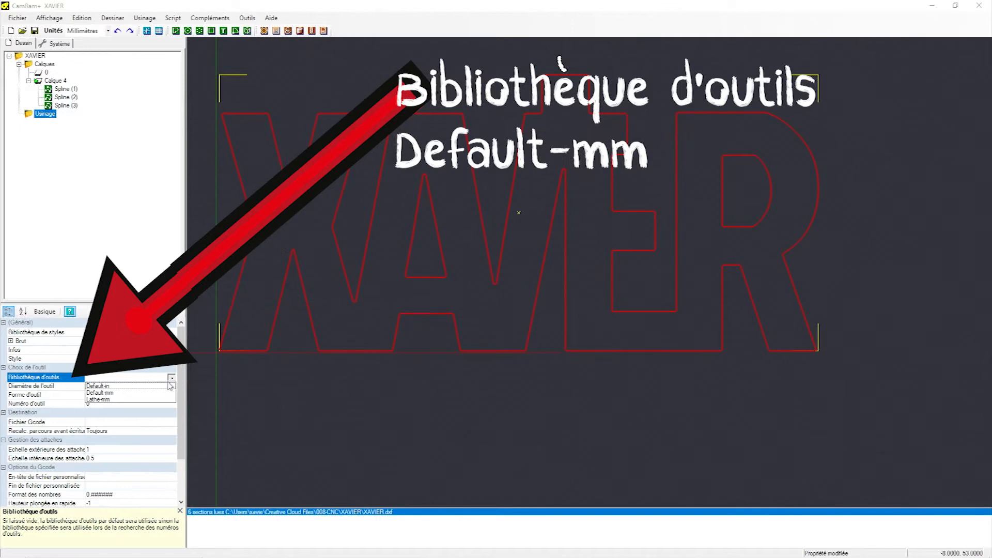
left_click(109, 395)
Define the machining tool as 6 mm diameter and Cylindrique, and choose the Mach3 post processor
left_click(97, 386)
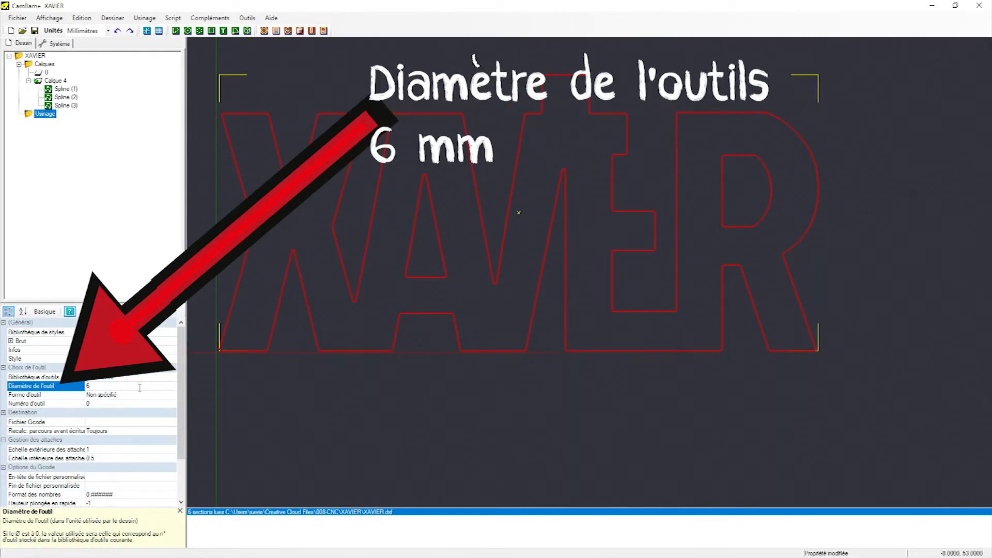
left_click(110, 395)
left_click(171, 397)
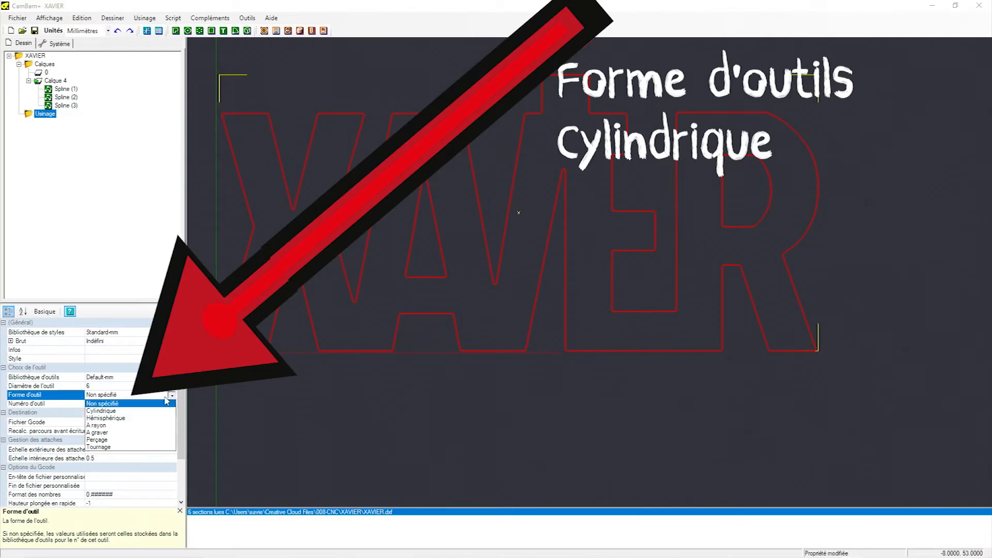
left_click(103, 411)
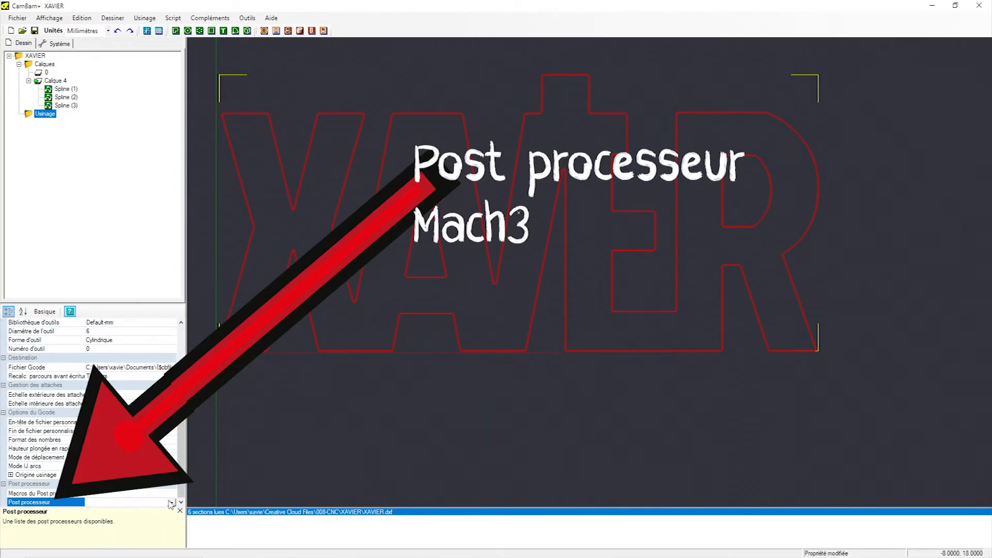
left_click(171, 503)
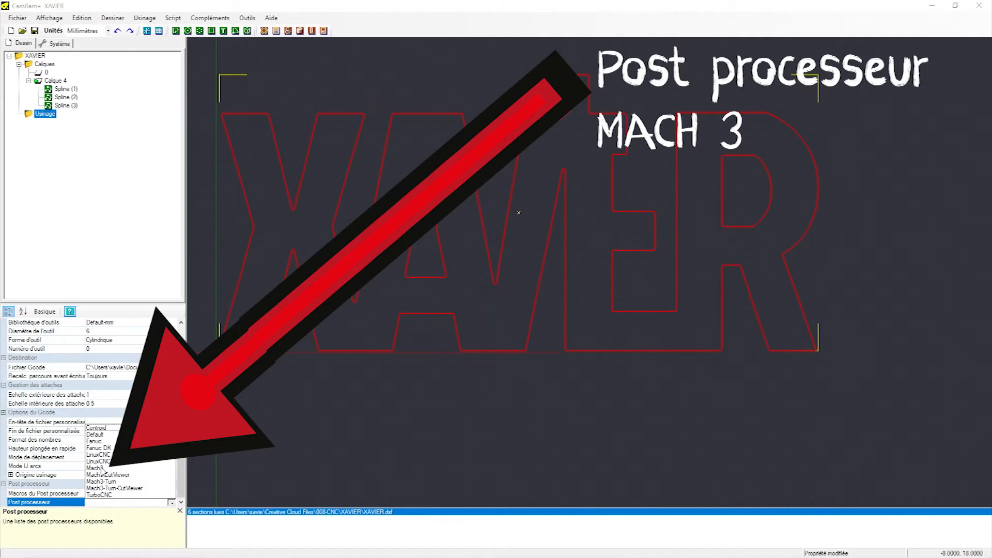
left_click(102, 469)
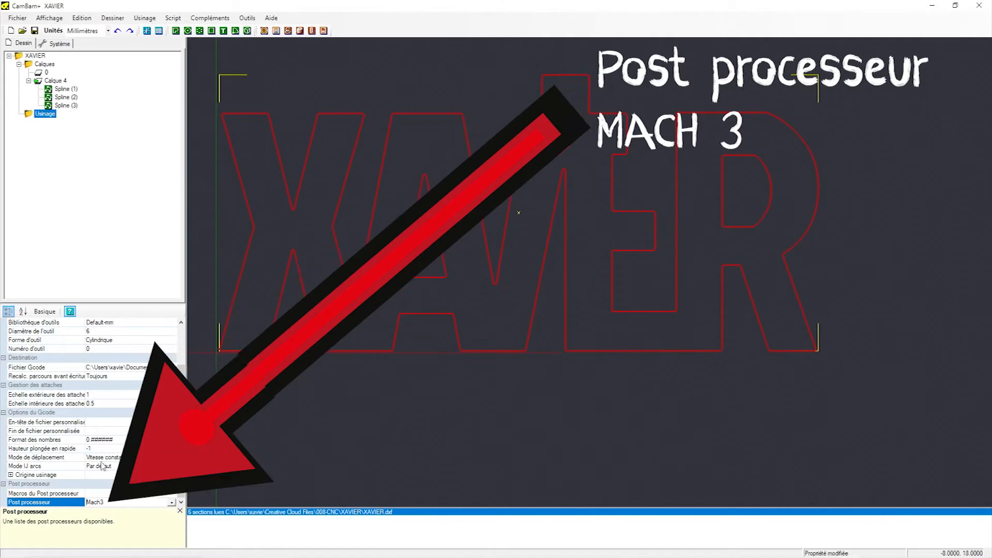
Create a pocket operation from Spline (2) and Spline (3), the inner shapes of the A and R
left_click(66, 97)
left_click(66, 105, "shift")
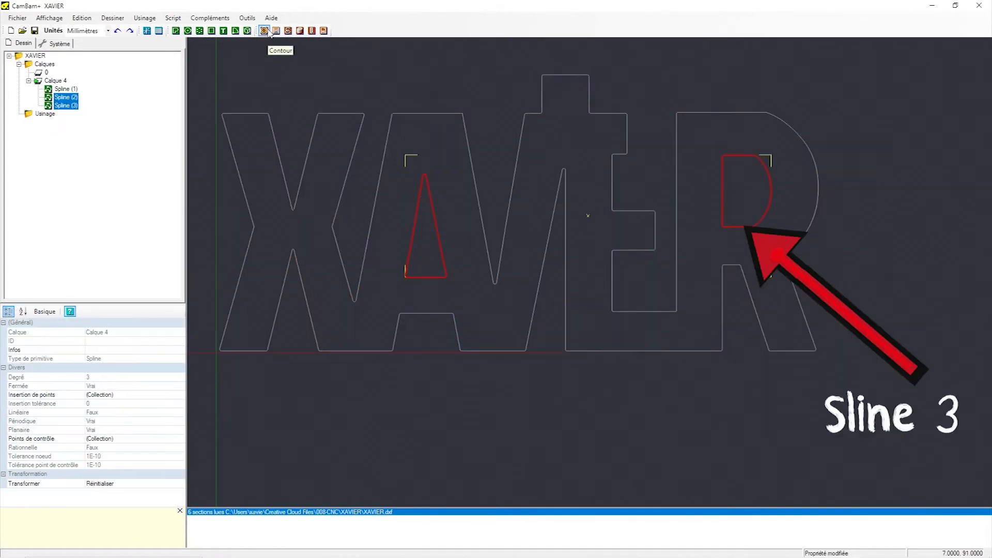
left_click(276, 31)
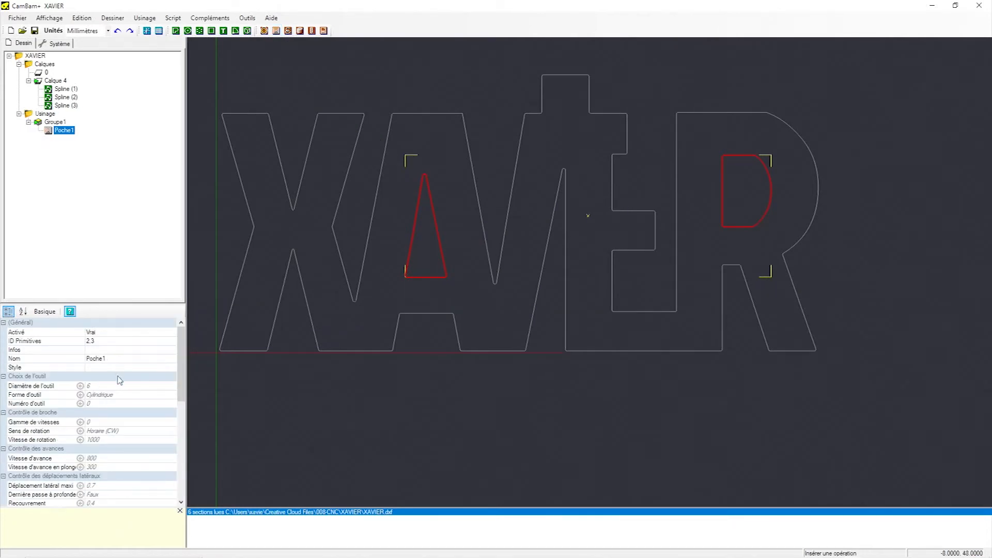
Fix the pocket's tool diameter at 6 mm and its tool shape at Cylindrique as explicit values
left_click(132, 388)
left_click(81, 387)
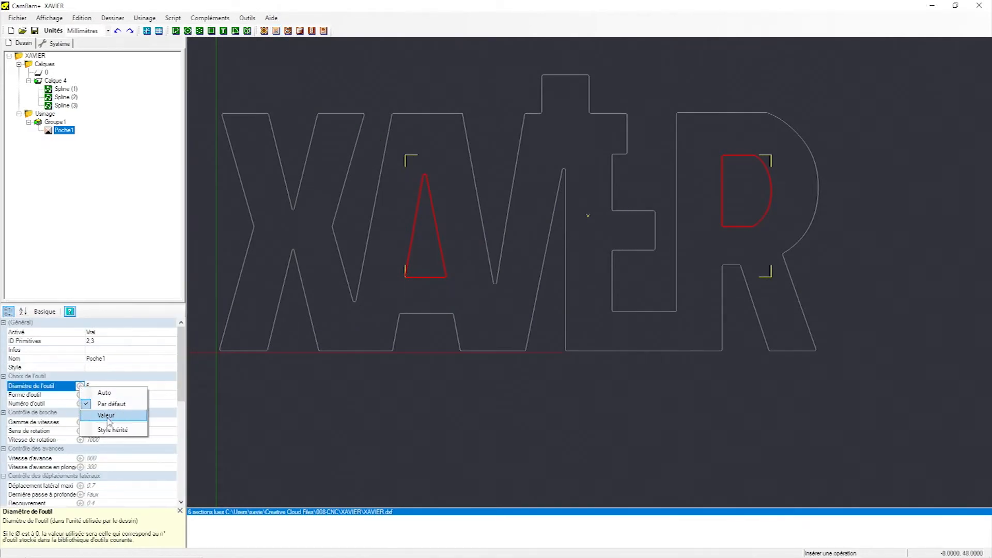
left_click(109, 421)
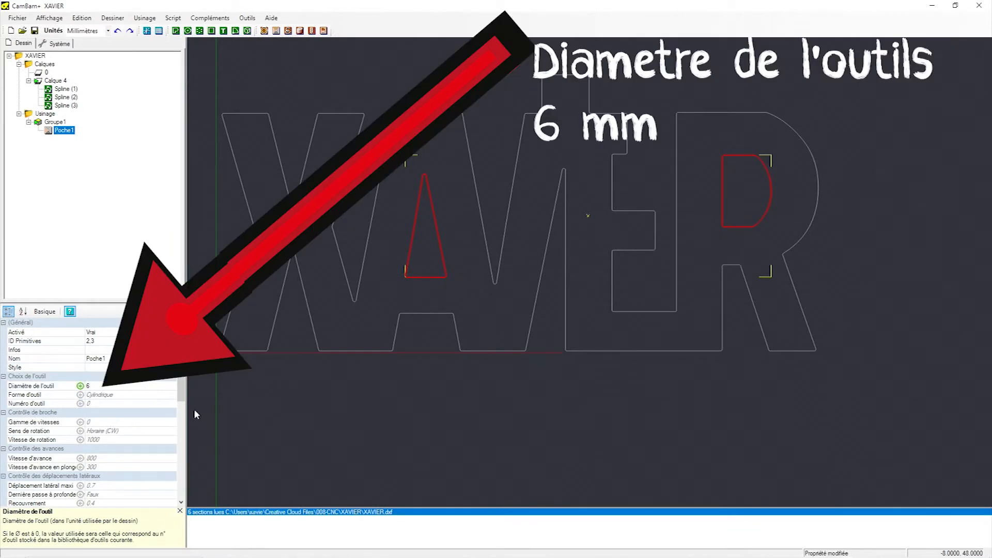
left_click(103, 394)
left_click(80, 395)
left_click(101, 426)
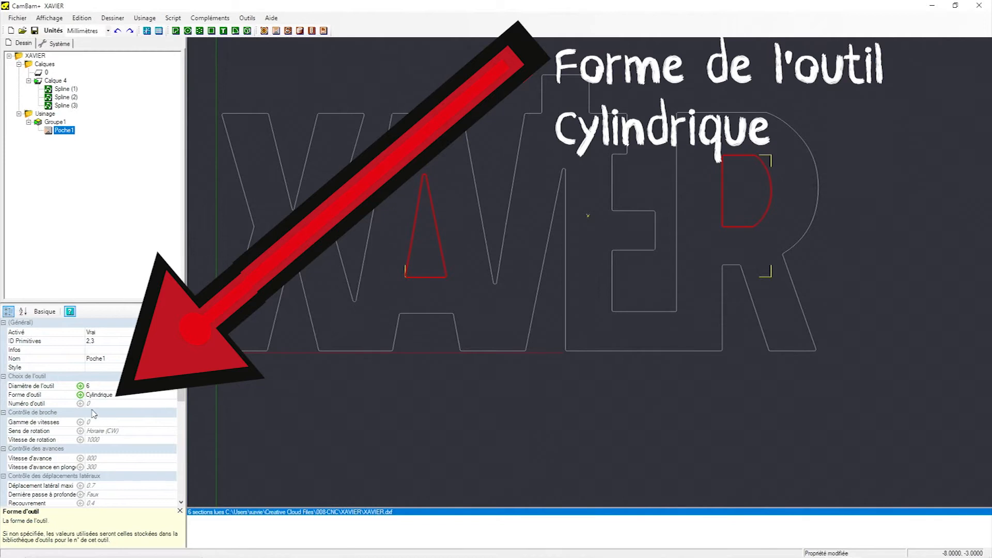
Set the pocket's spindle speed to 5305 rpm as an explicit value
left_click(82, 440)
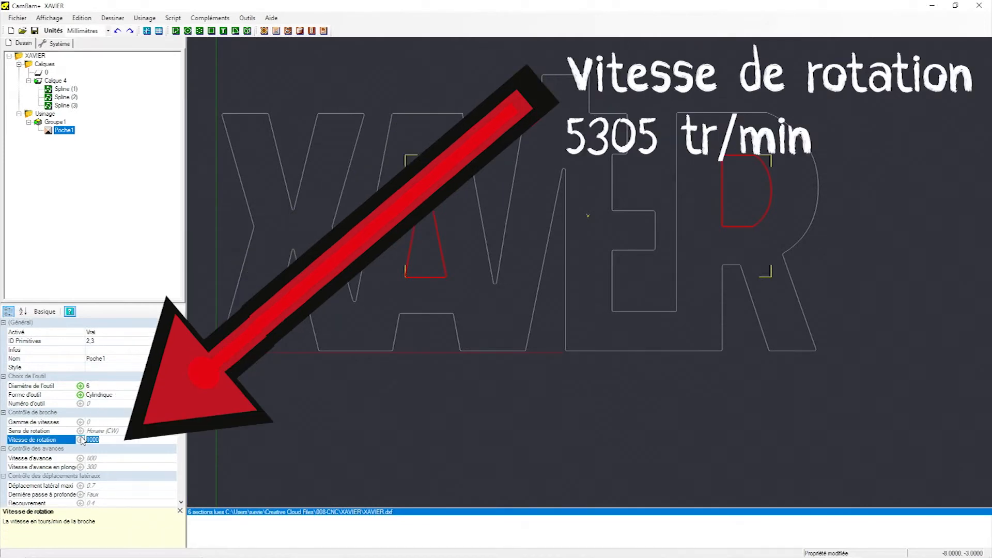
type("5305")
left_click(80, 440)
left_click(98, 471)
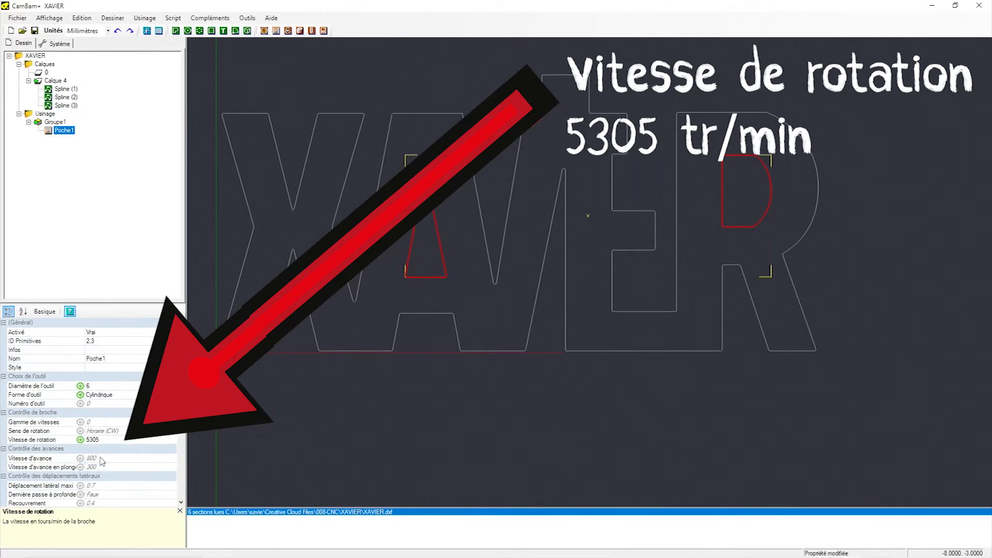
Set the pocket's feed rate to 212 mm/min and its plunge feed rate to 100 mm/min
left_click(104, 458)
type("212")
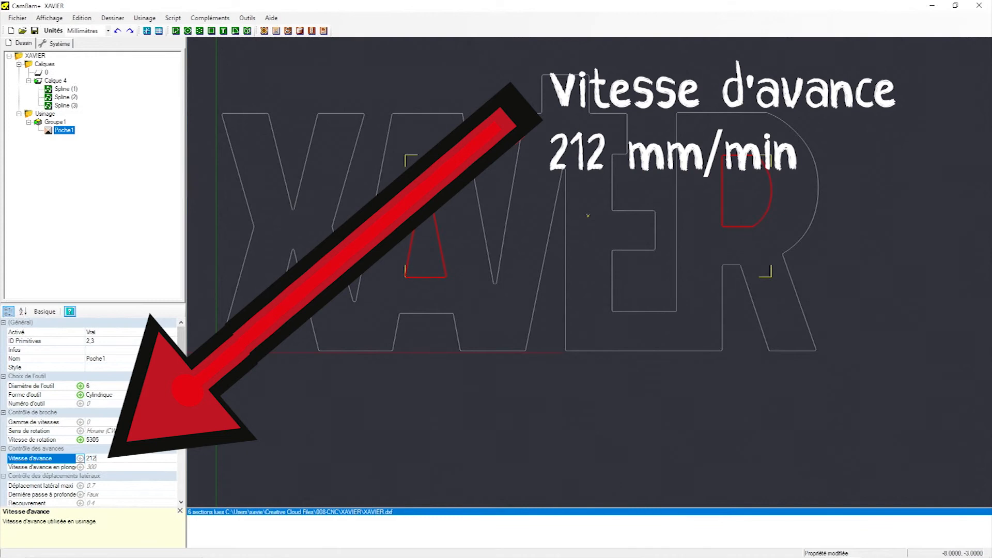
left_click(101, 467)
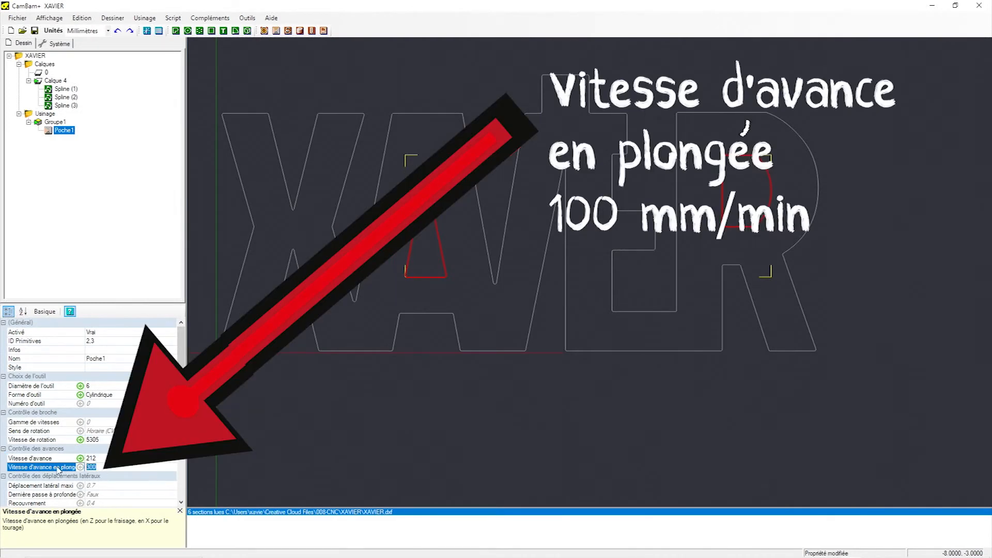
type("100")
left_click(99, 486)
Set the pocket's depth increment to 1 mm and its final depth to -20 mm
scroll(114, 477, "down", 5)
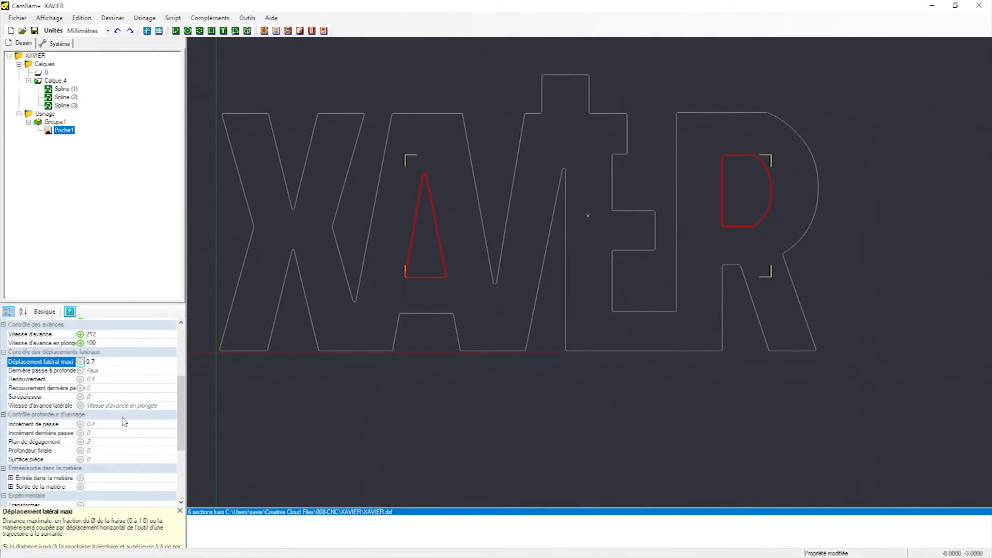
left_click(106, 426)
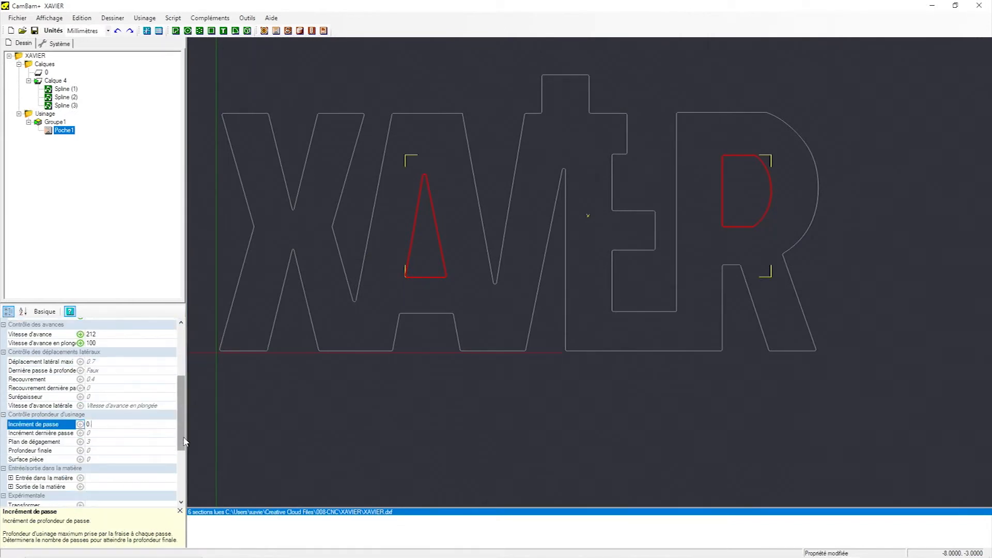
key("BackSpace")
key("BackSpace")
key("BackSpace")
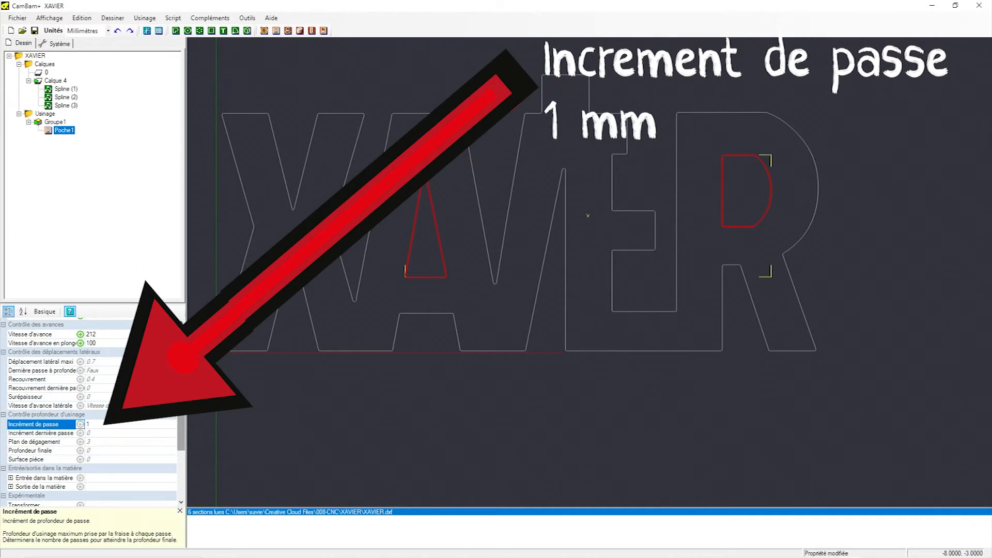
left_click(104, 451)
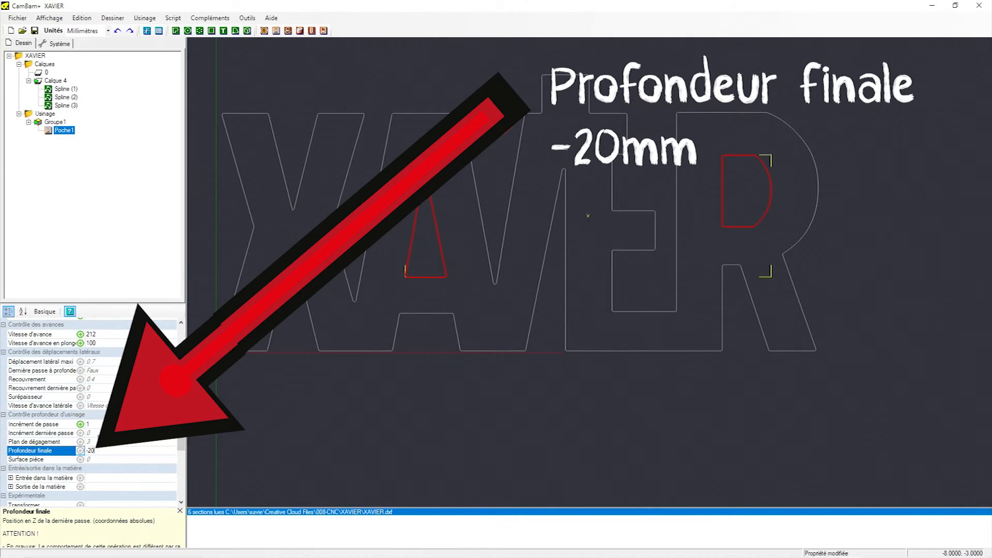
Set the pocket's last-pass increment and its material entry and exit moves to Auto
left_click(81, 433)
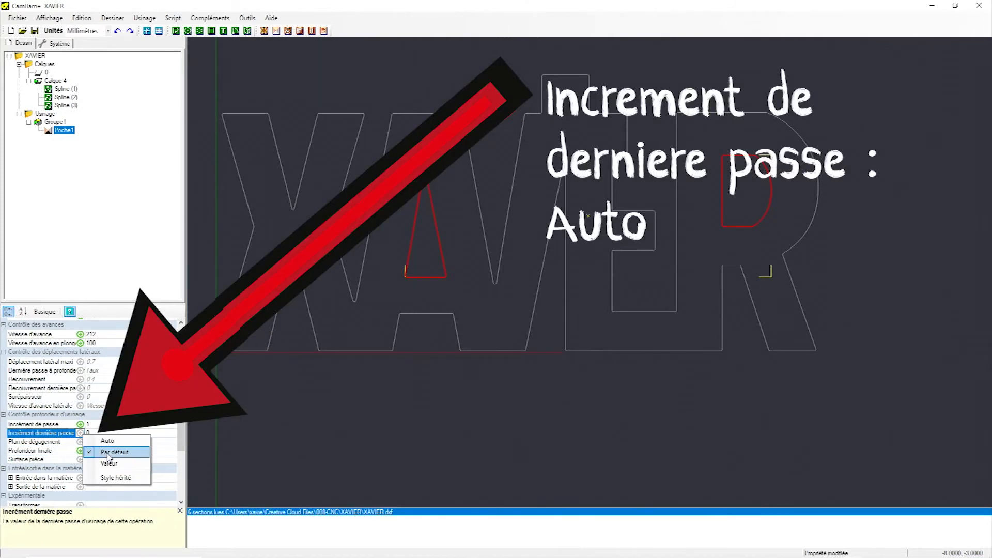
left_click(109, 441)
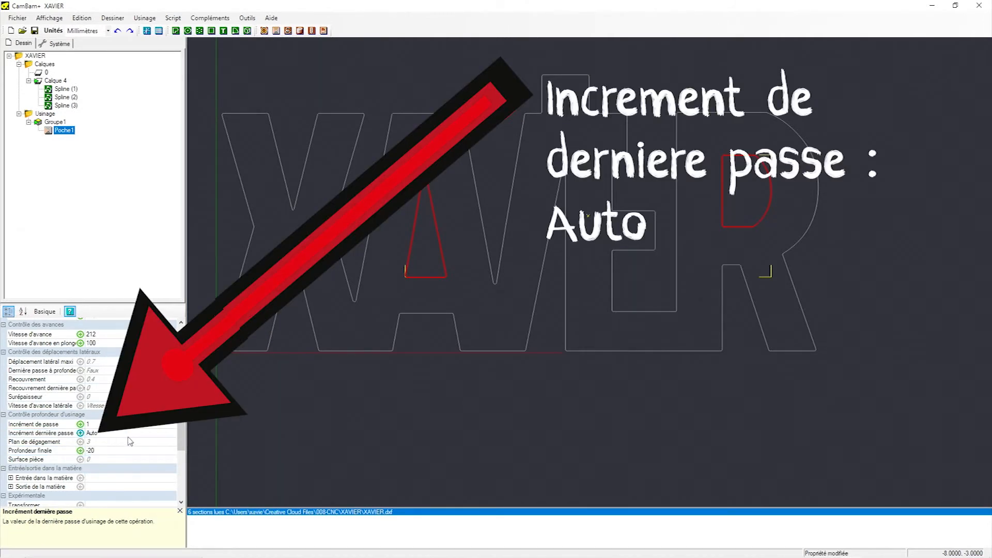
scroll(130, 441, "down", 2)
left_click(81, 416)
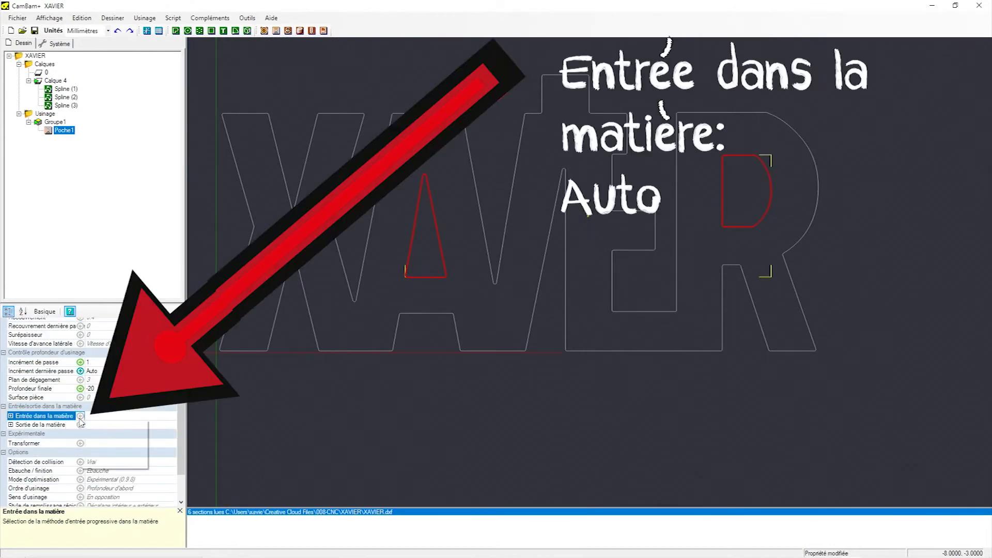
left_click(98, 425)
left_click(80, 424)
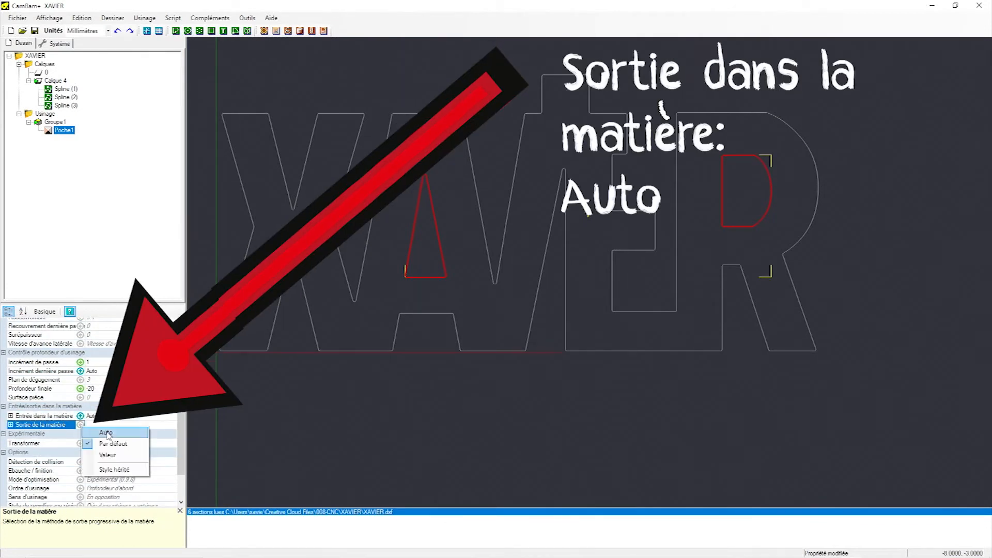
left_click(103, 433)
scroll(138, 413, "down", 2)
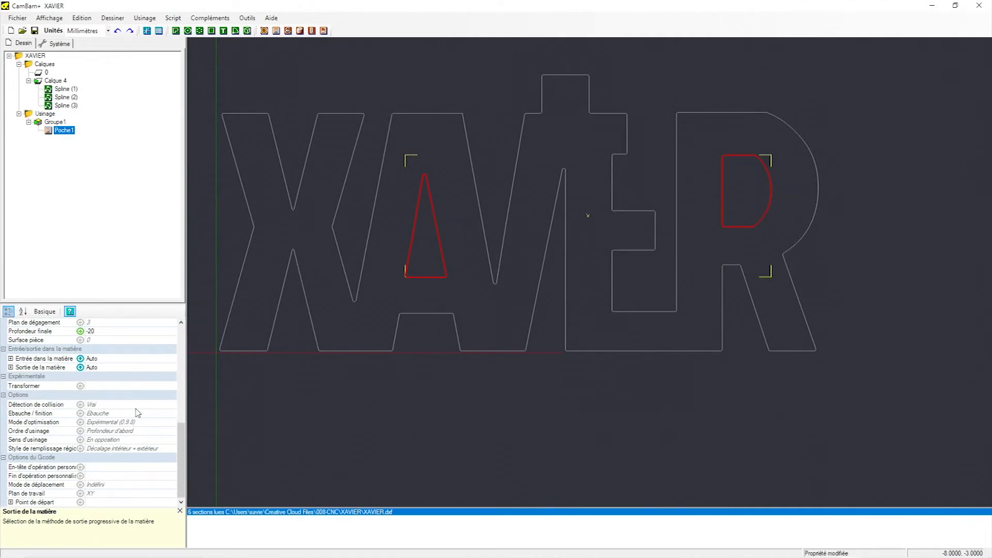
scroll(138, 413, "up", 5)
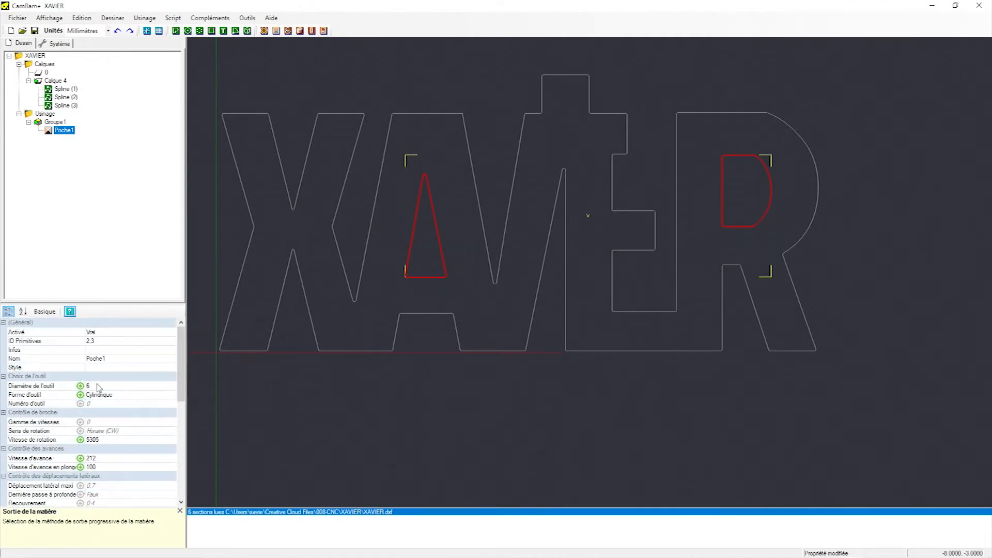
Create a contour operation from Spline (1), the outer outline, with its machining side explicitly set to Extérieur
left_click(64, 89)
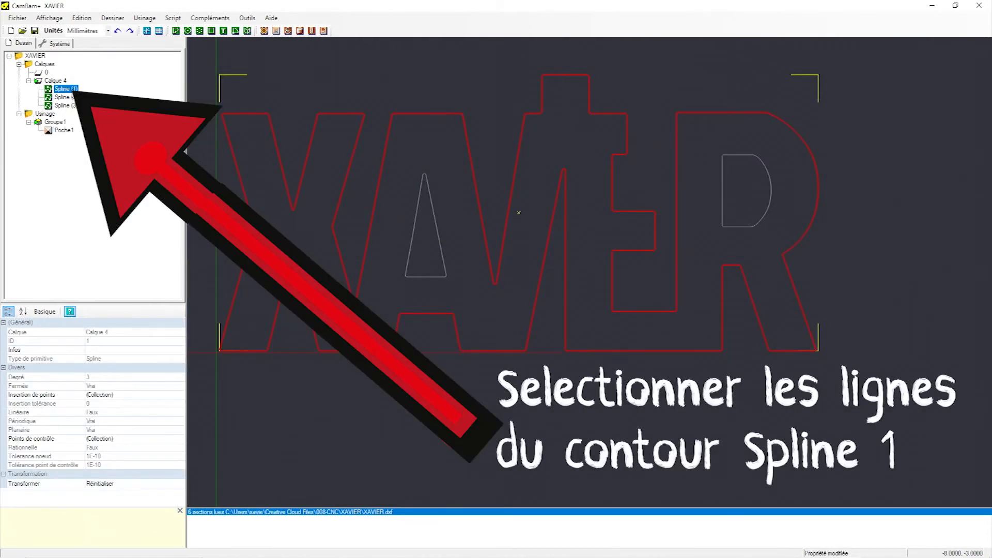
left_click(264, 31)
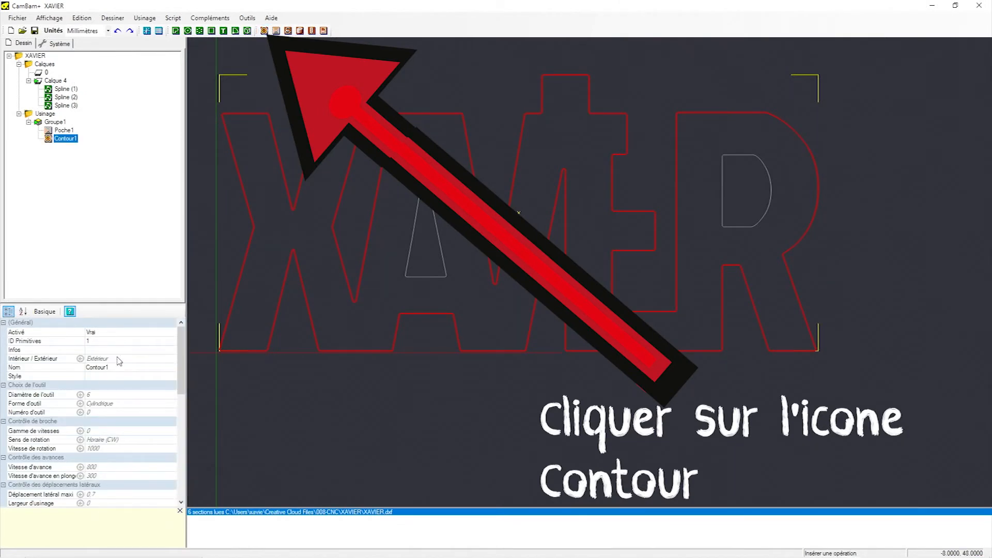
left_click(114, 360)
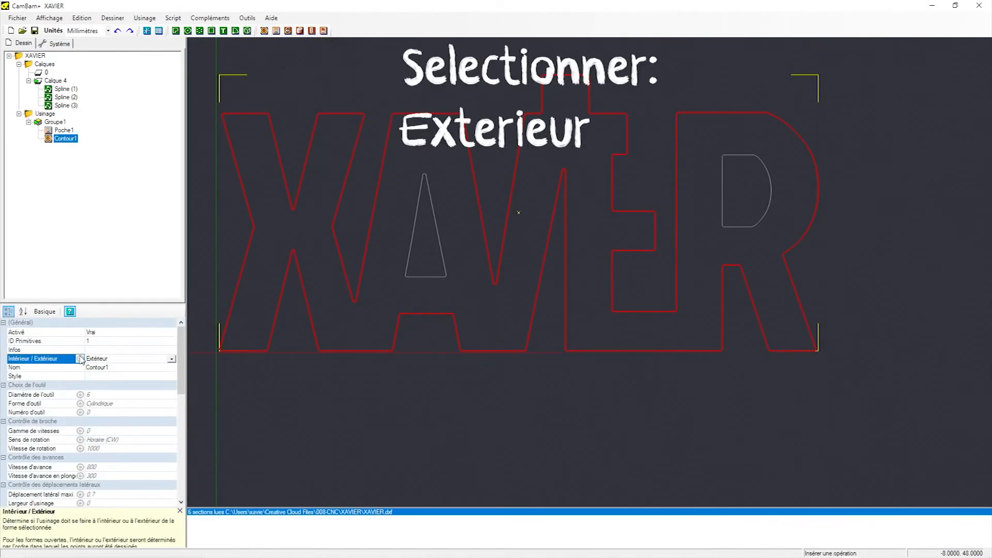
left_click(80, 359)
left_click(96, 385)
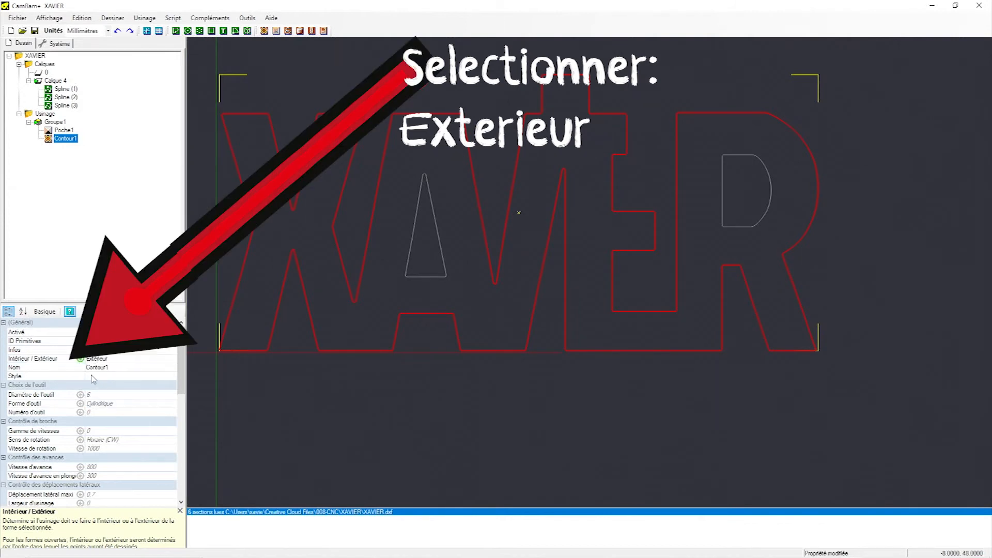
Fix the contour's tool diameter at 6 mm and its tool shape at Cylindrique as explicit values
left_click(80, 395)
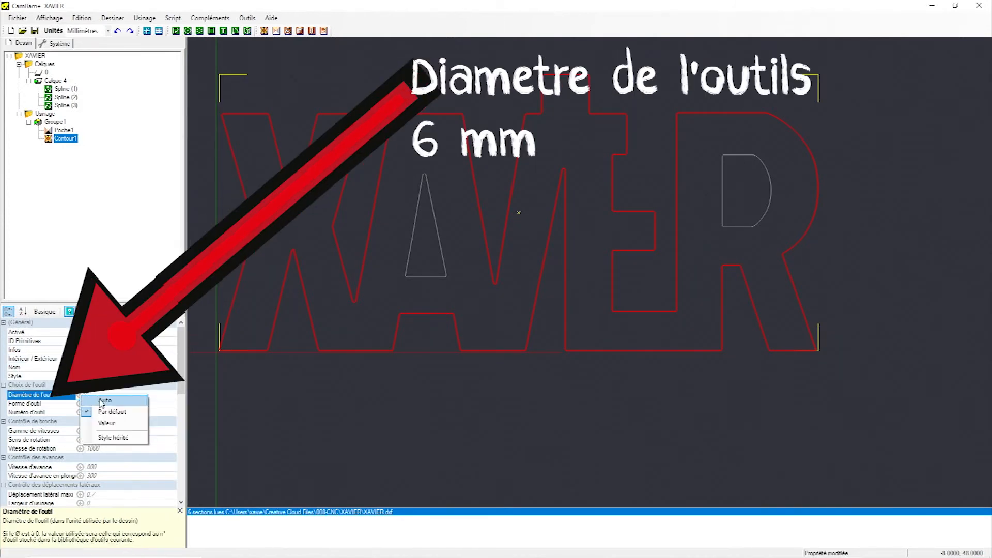
left_click(107, 421)
left_click(80, 403)
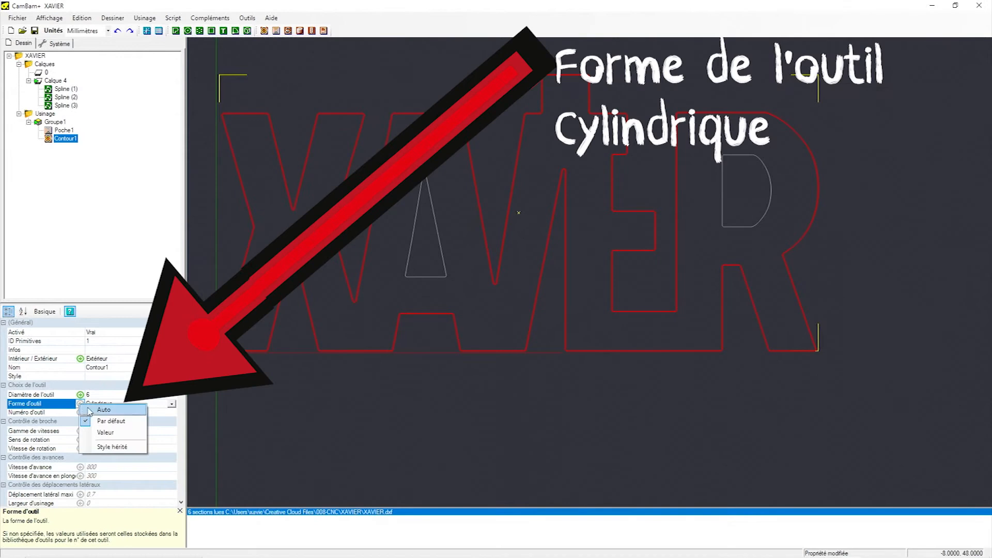
left_click(106, 430)
scroll(147, 405, "down", 2)
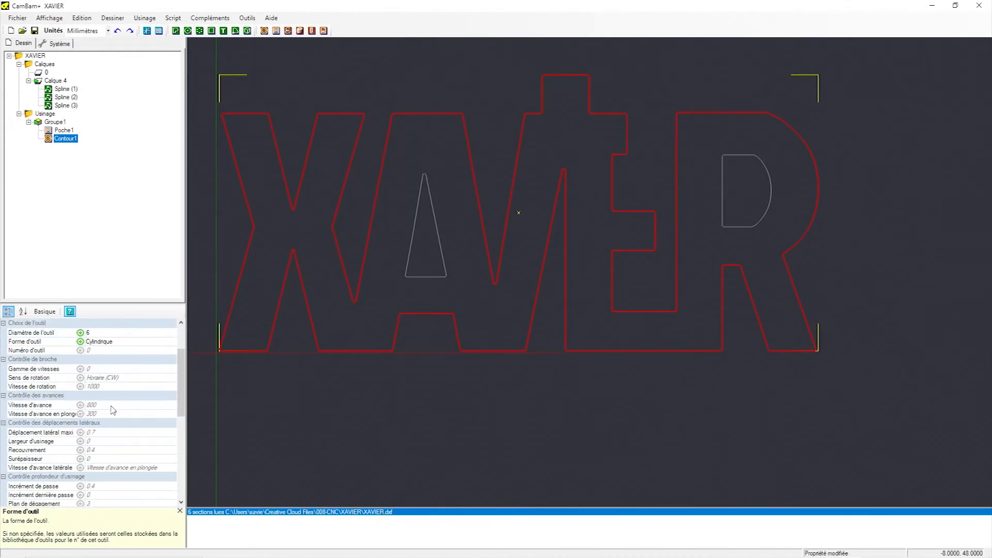
Set the contour operation's spindle rotation speed to 5305 rpm
left_click(96, 387)
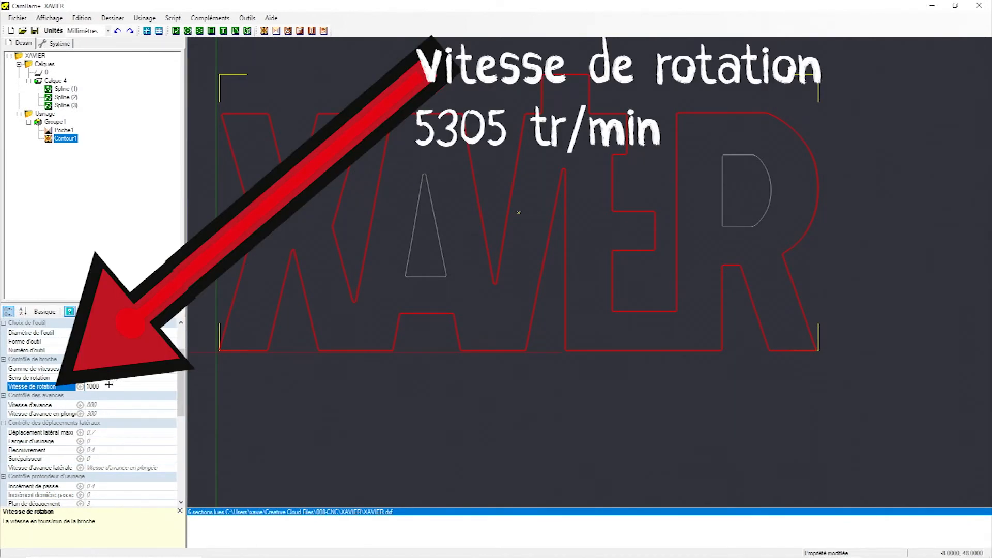
double_click(101, 387)
type("530")
Set the contour's cutting feed rate to 212 mm/min and its plunge feed rate to 100 mm/min
left_click(103, 405)
key("BackSpace")
key("BackSpace")
key("BackSpace")
type("212")
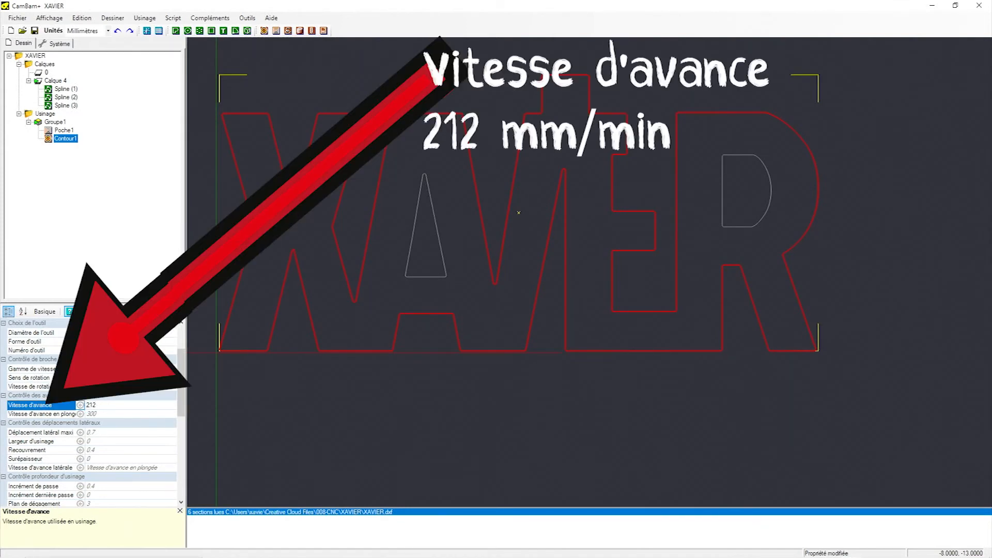
left_click(103, 415)
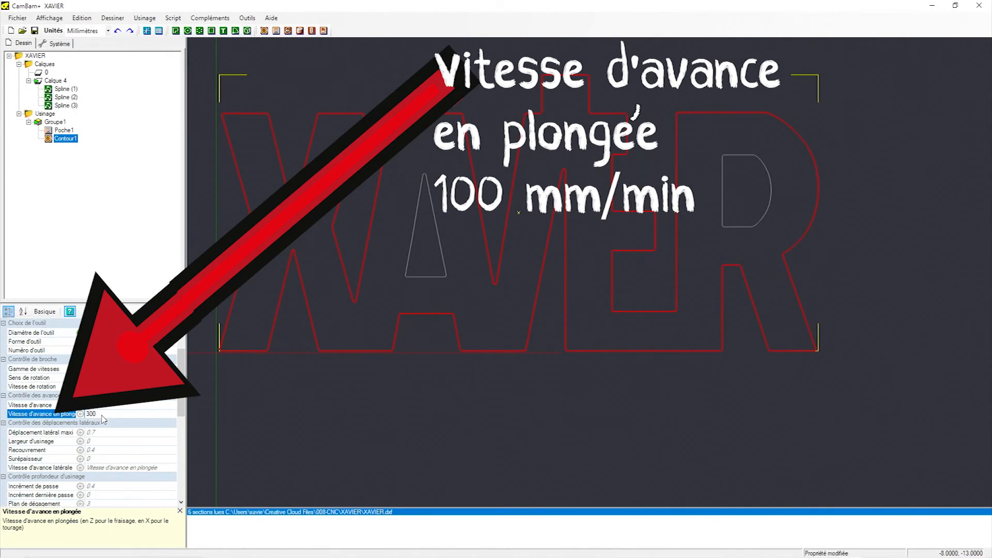
left_click(70, 414)
type("1")
left_click(102, 434)
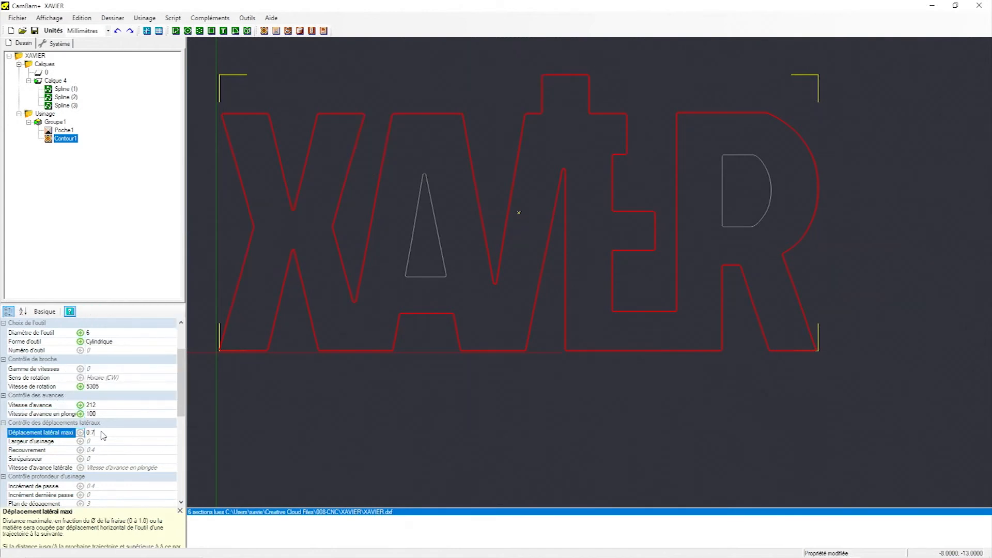
Set the contour's depth increment to 1 mm and its final depth to -26 mm
scroll(102, 436, "down", 2)
left_click(100, 426)
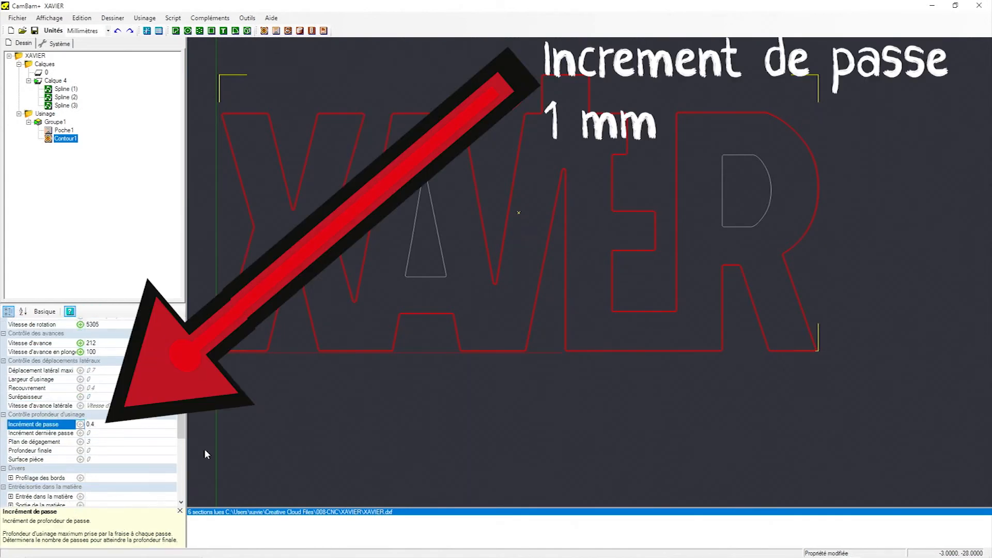
type("1")
left_click(88, 450)
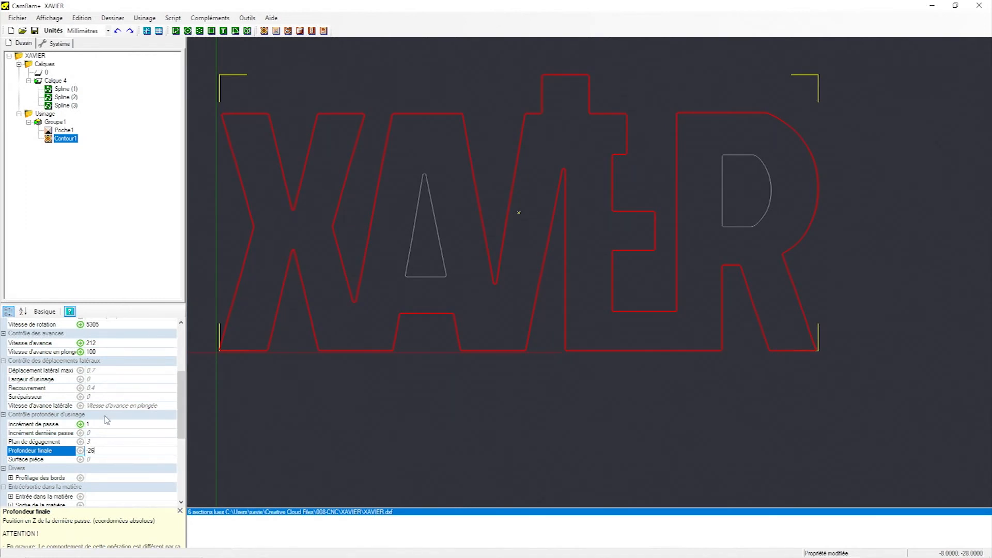
Set the contour's last-pass increment and its material entry and exit moves to Auto
left_click(83, 434)
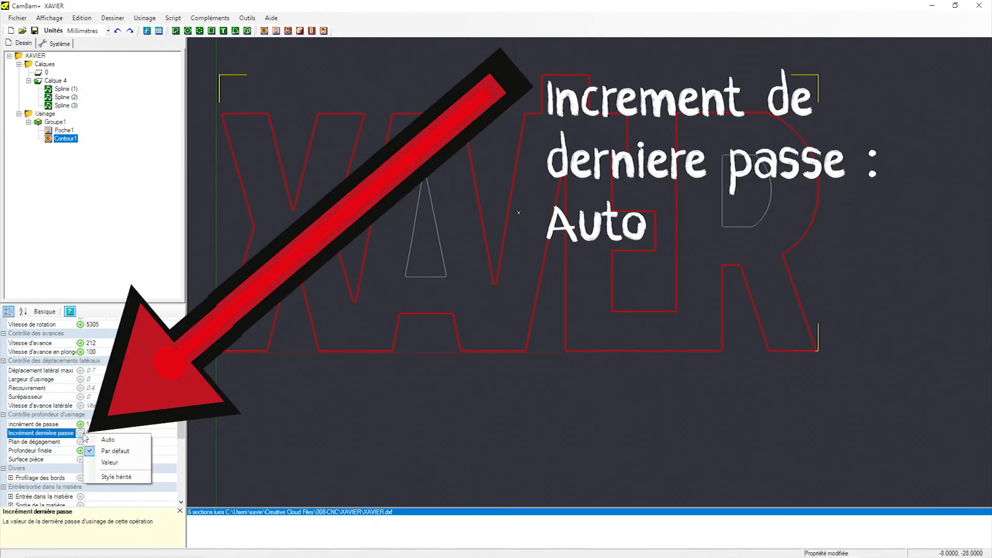
left_click(102, 440)
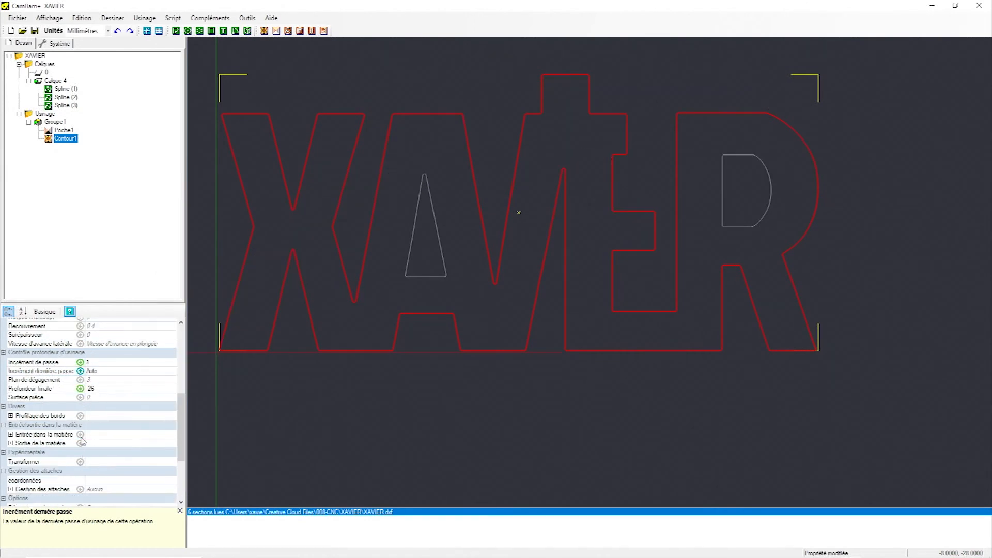
left_click(81, 435)
left_click(101, 439)
left_click(80, 443)
left_click(102, 448)
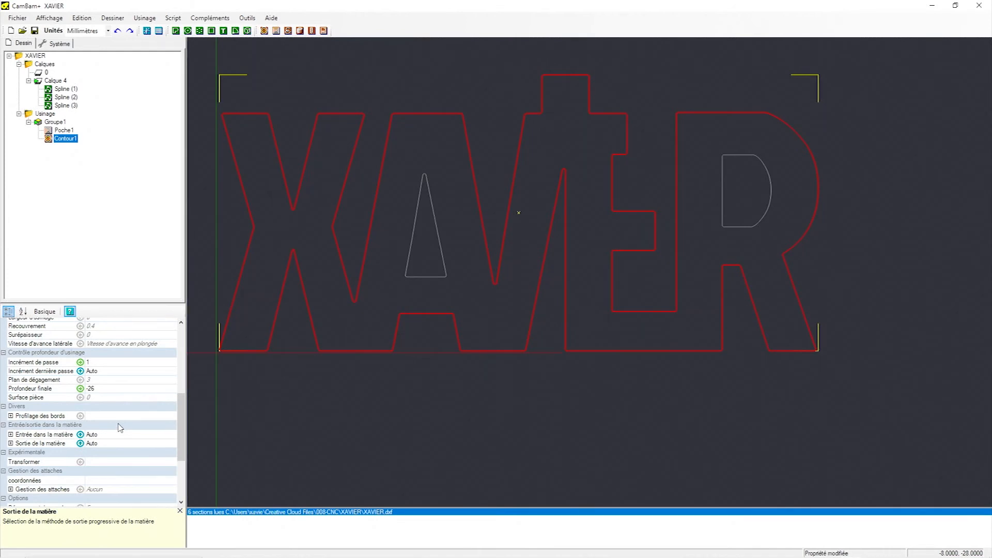
Create the G-code file for the whole Usinage folder, covering both the pocket and contour operations, and inspect the toolpaths
scroll(120, 427, "down", 2)
right_click(45, 113)
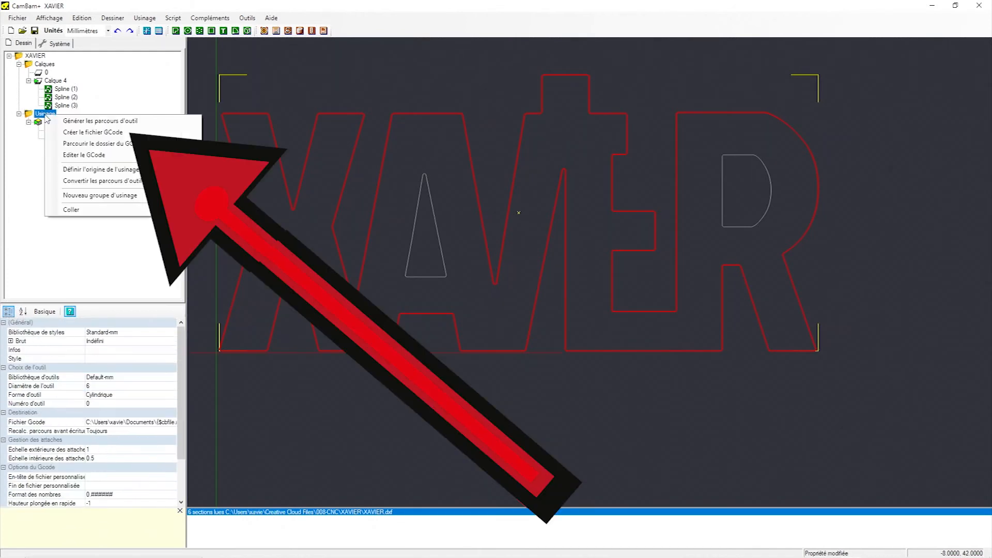
left_click(119, 133)
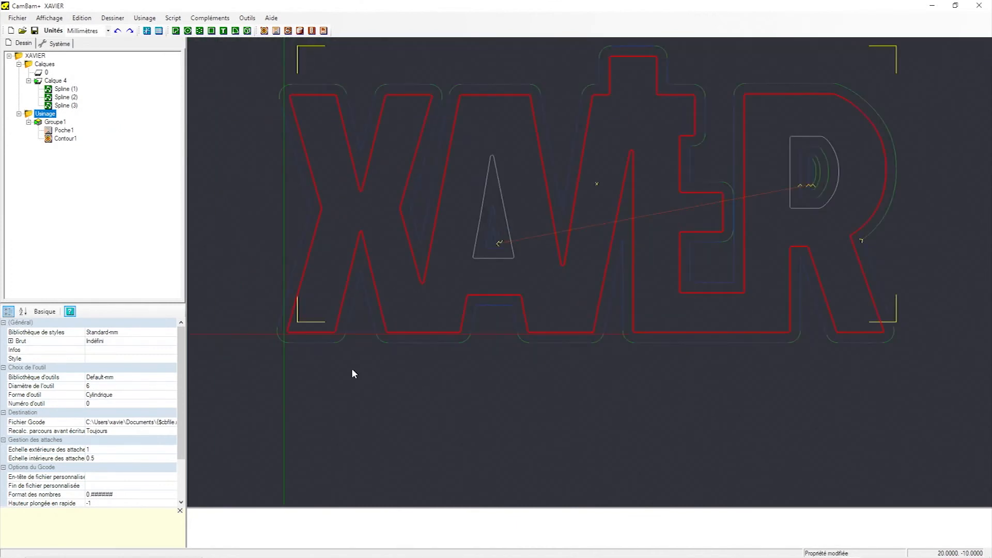
left_click_drag(308, 398, 338, 366, "alt")
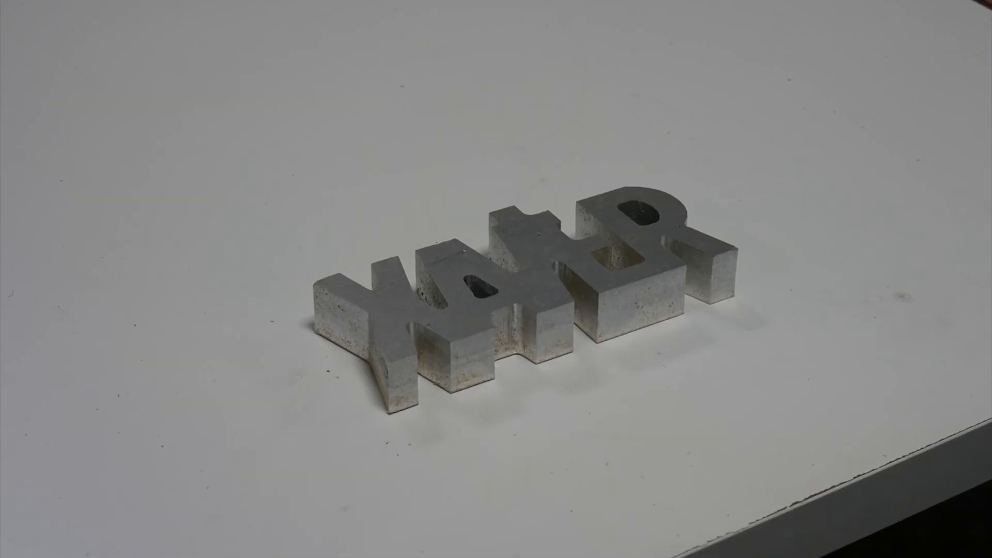